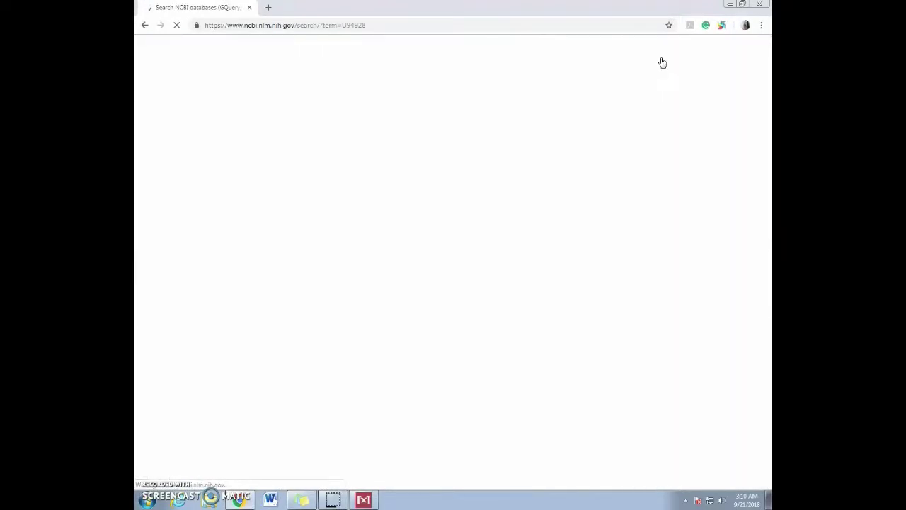
- Open the Candida cellulolytica 26S ribosomal RNA gene record from the U94928 search results
click(240, 194)
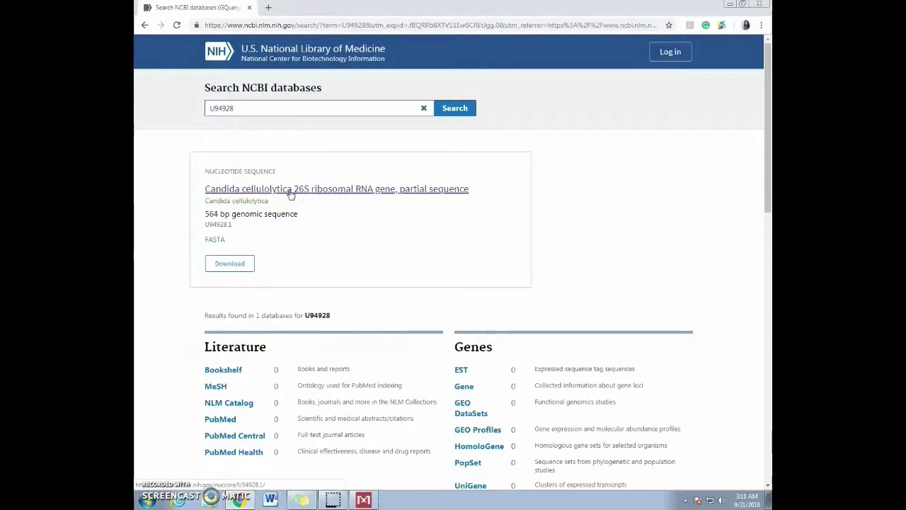
click(290, 193)
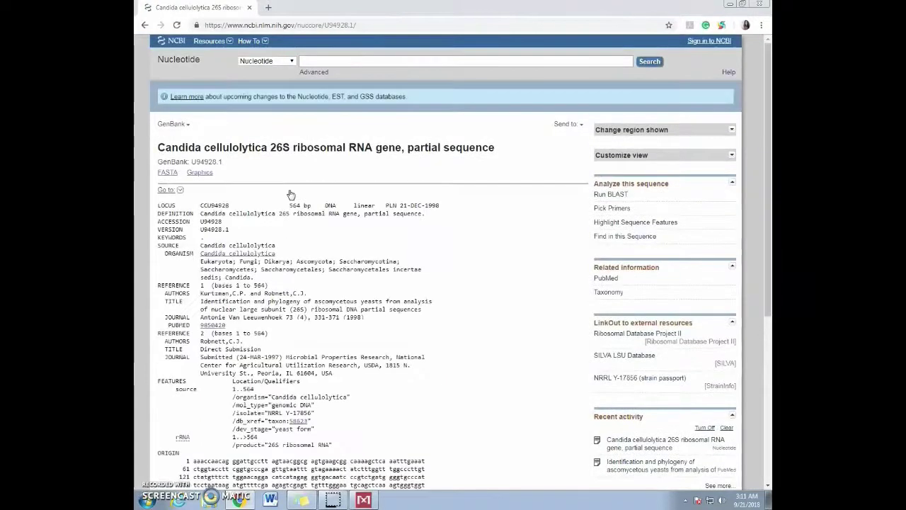
scroll(290, 192, down, 2)
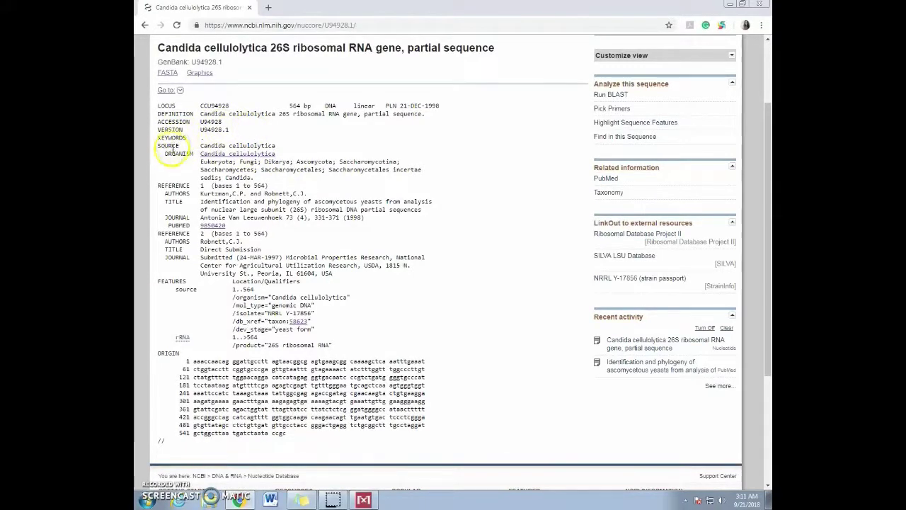
- View the source organism's taxonomy page and the record's cited PubMed abstract, returning to the nucleotide record after each
click(218, 153)
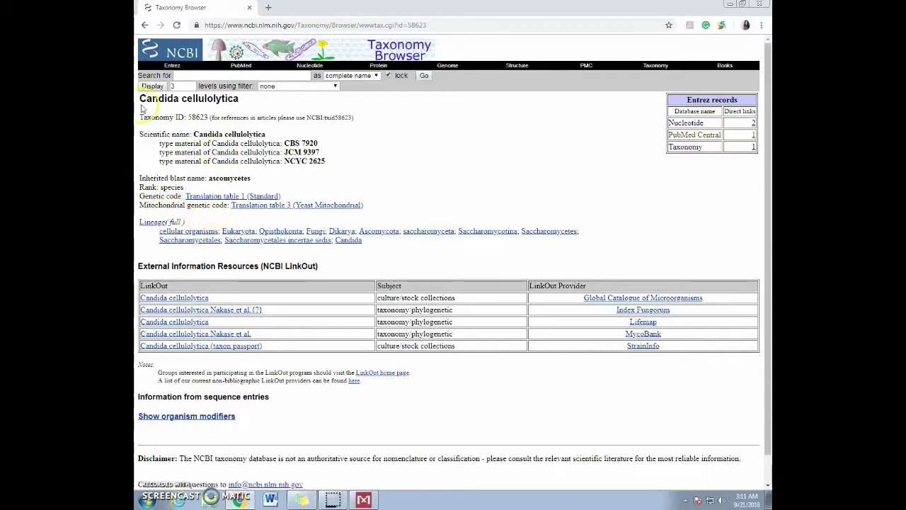
click(144, 26)
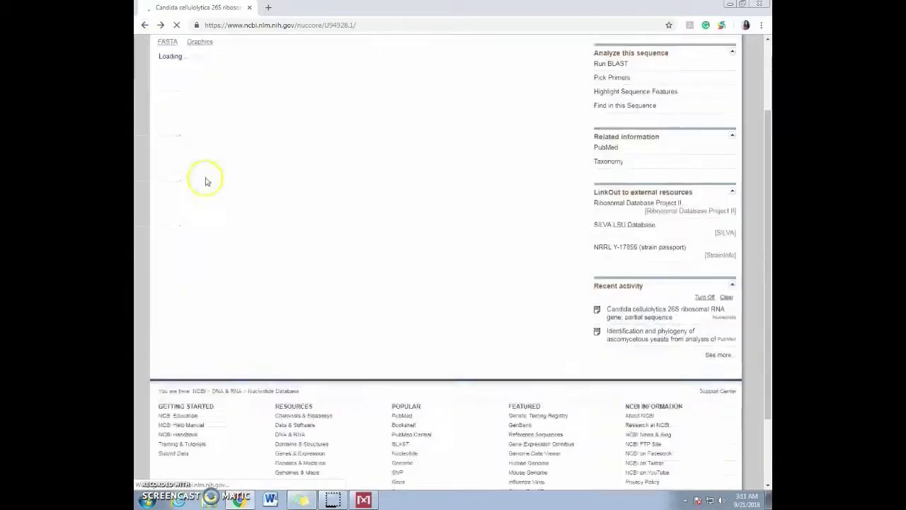
scroll(212, 212, down, 1)
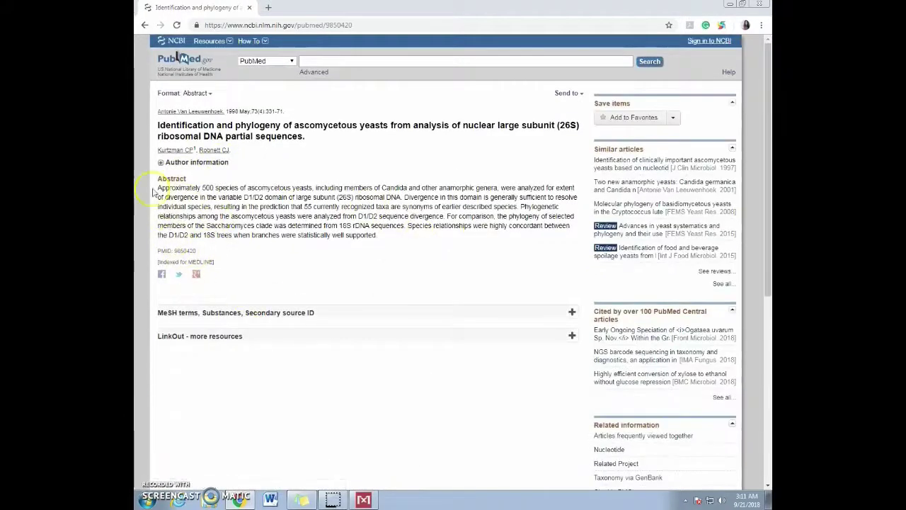
click(145, 25)
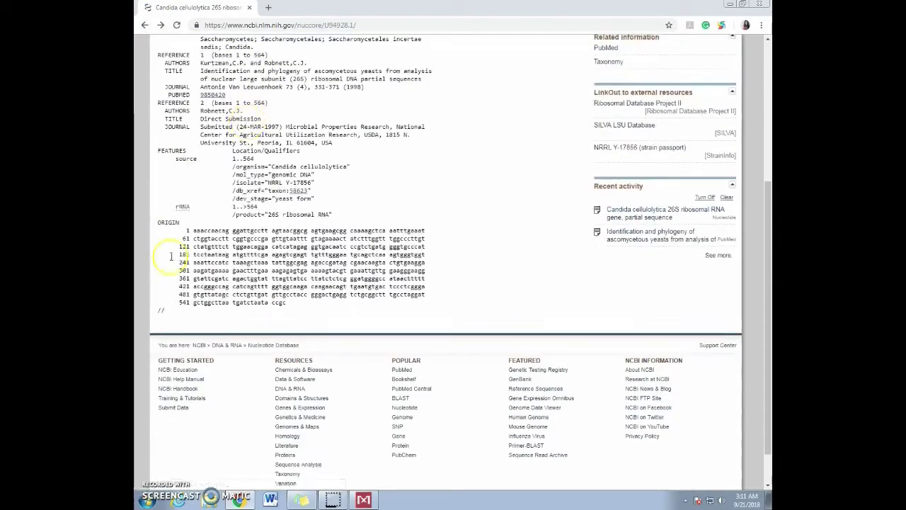
- Examine the full nucleotide sequence in the record's ORIGIN section
drag(167, 224, 313, 307)
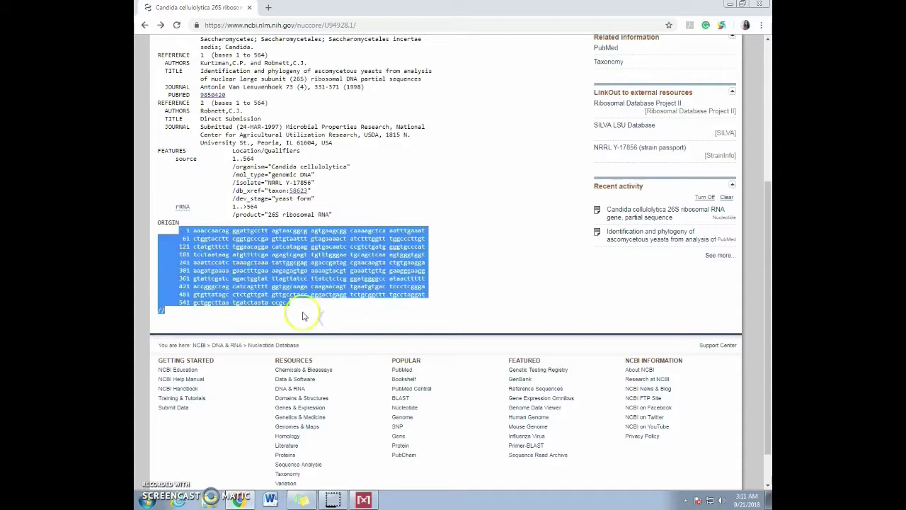
click(300, 310)
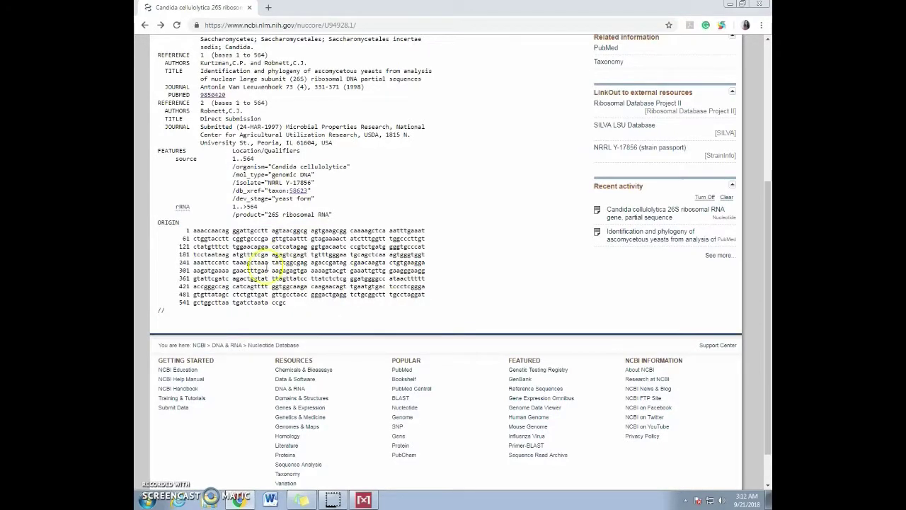
scroll(263, 264, up, 2)
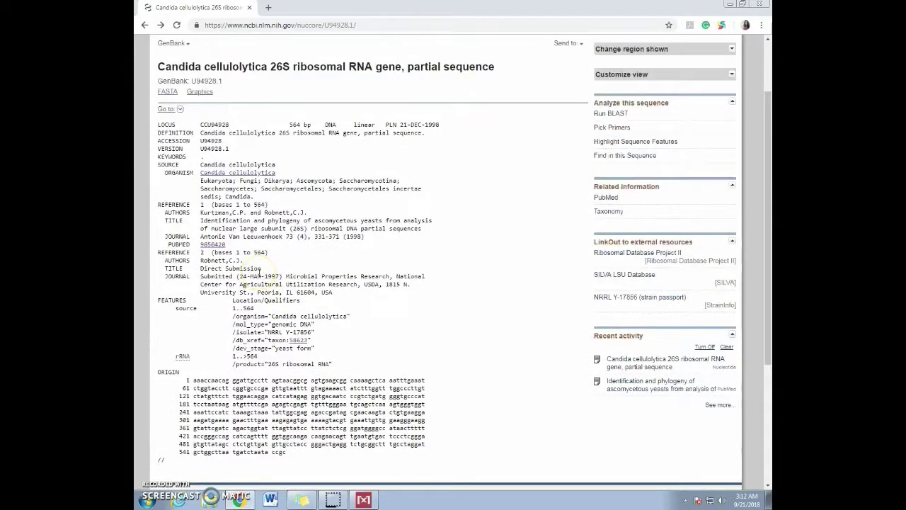
- Display the Candida cellulolytica sequence in FASTA format and download it as a FASTA file
click(167, 92)
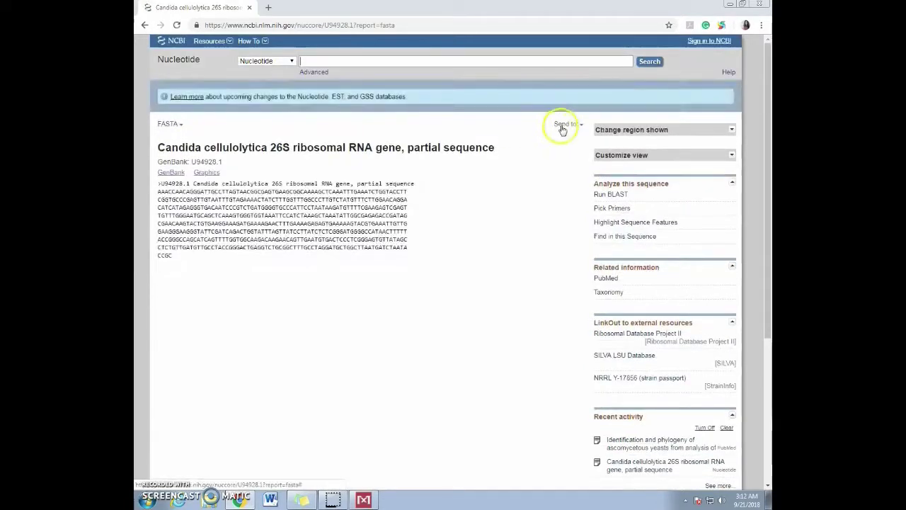
click(563, 126)
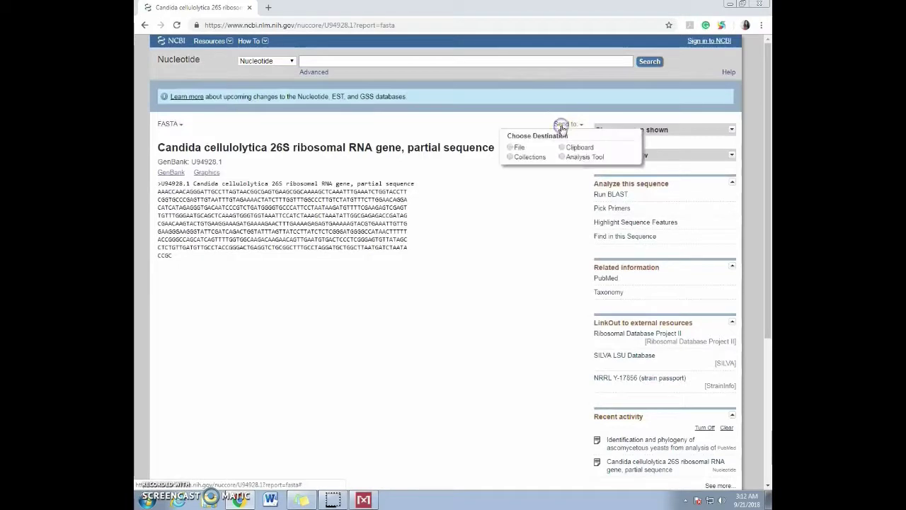
click(513, 146)
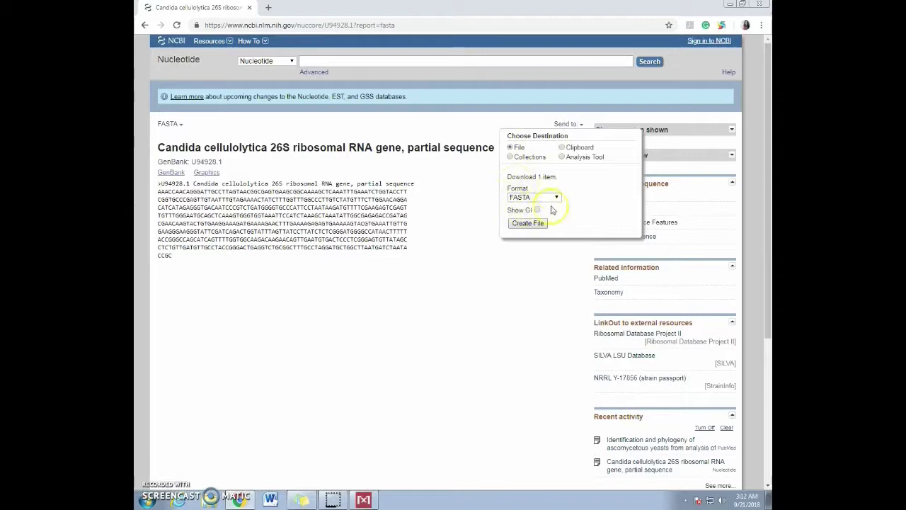
click(527, 198)
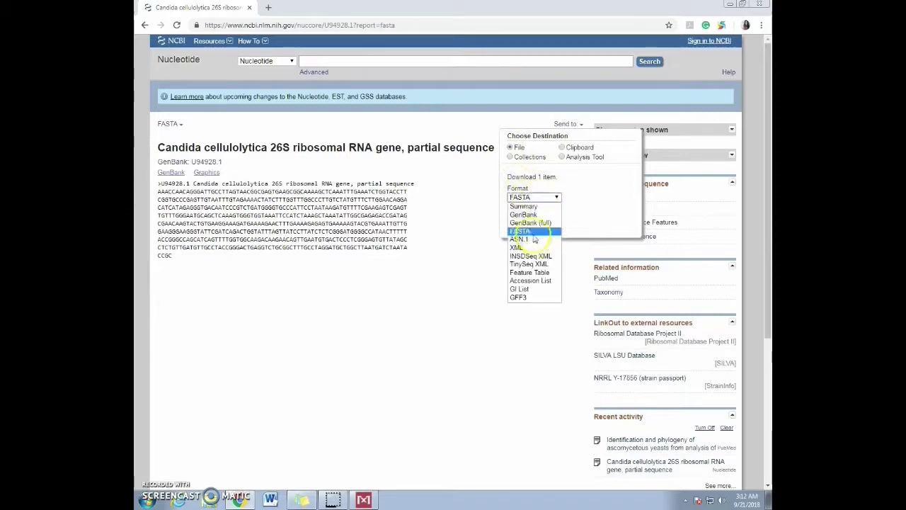
click(533, 232)
click(527, 223)
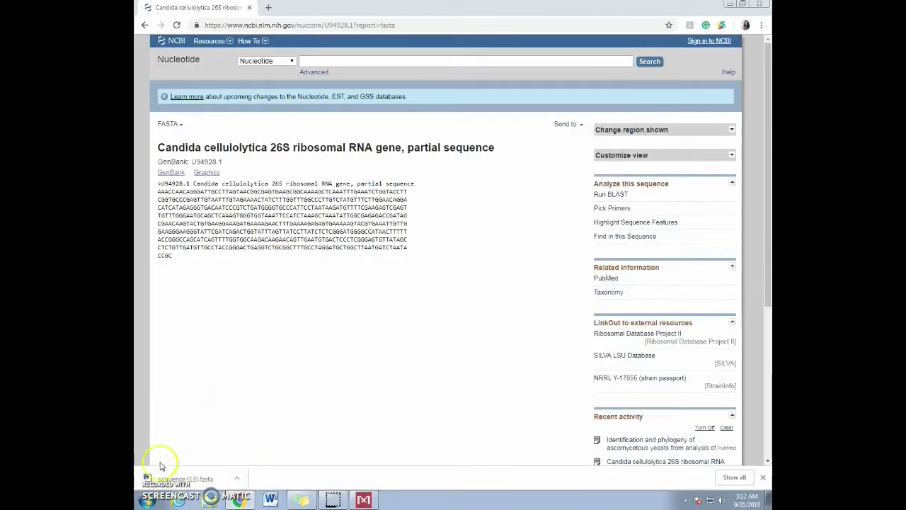
- Open the downloaded sequence (13).fasta file in MEGA and position the Alignment Explorer window fully on screen
click(196, 480)
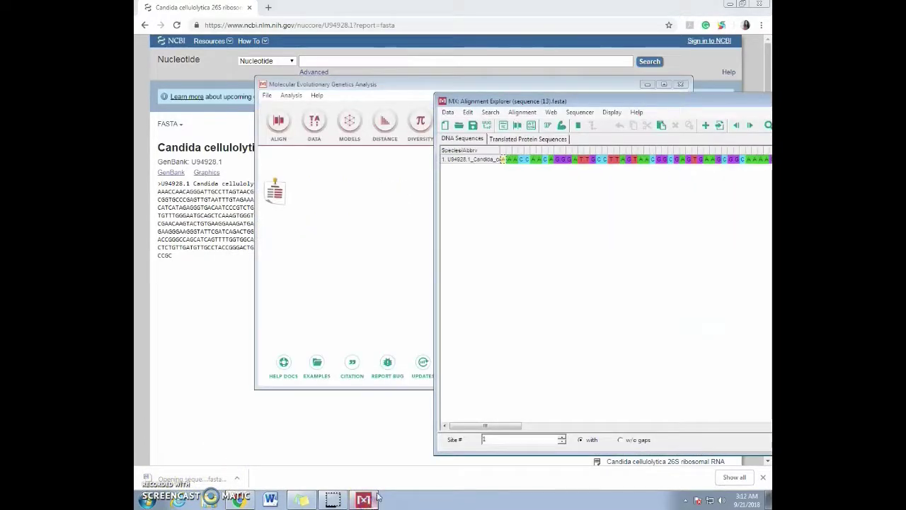
drag(582, 99, 353, 88)
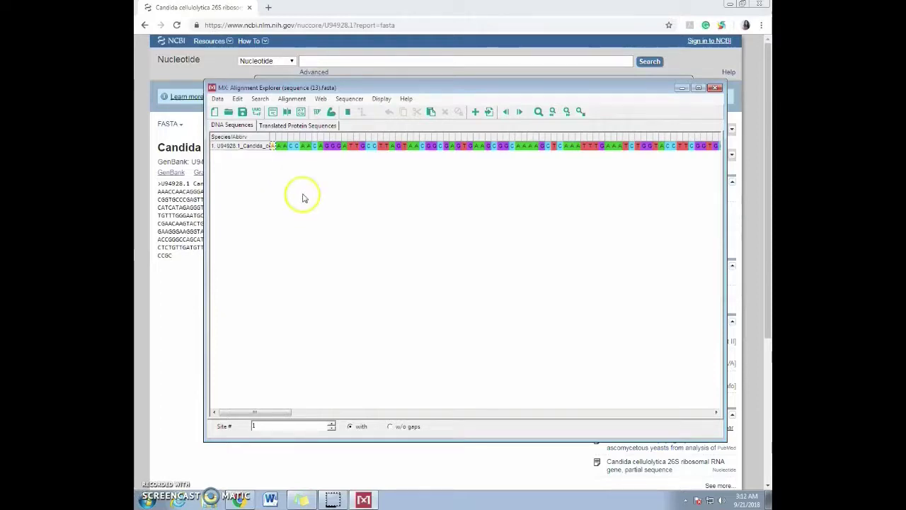
- Insert the files sequence (3), sequence (4) and sequence (5) from the Phylogenetic Comparison folder into the alignment
click(239, 99)
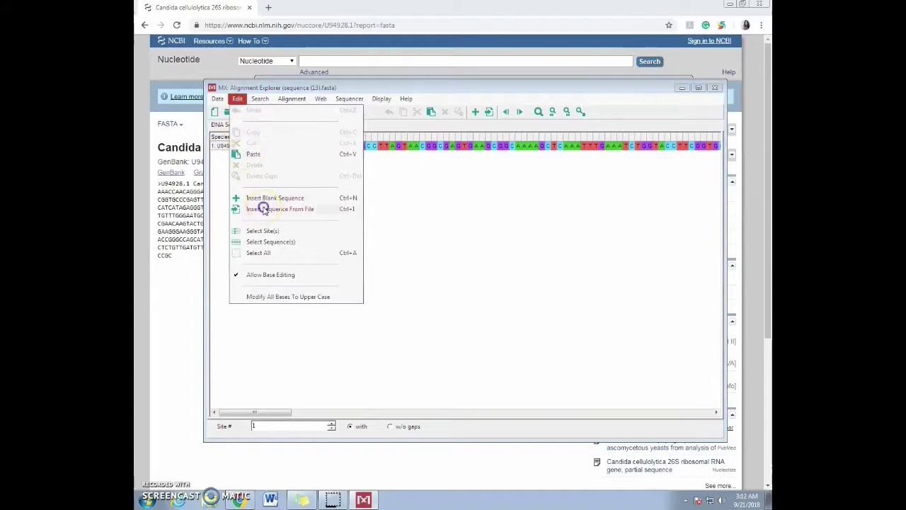
click(263, 210)
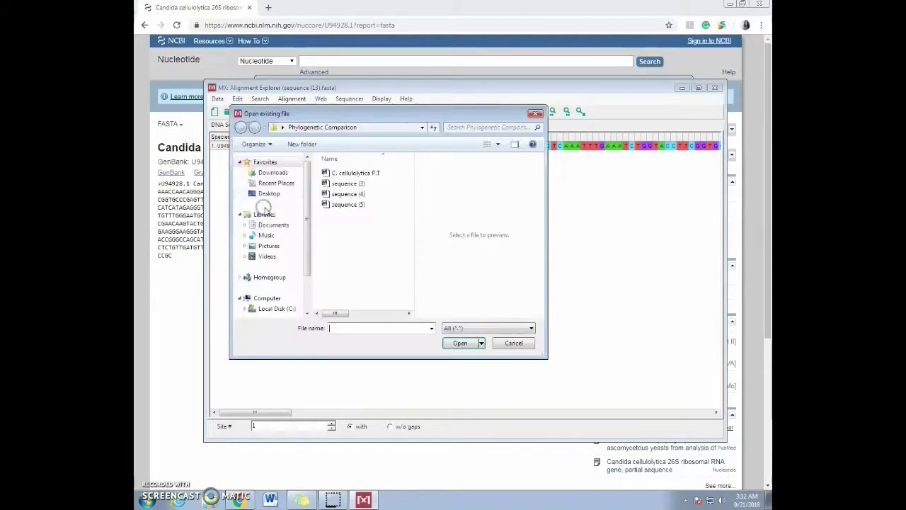
click(350, 184)
ctrl+click(354, 195)
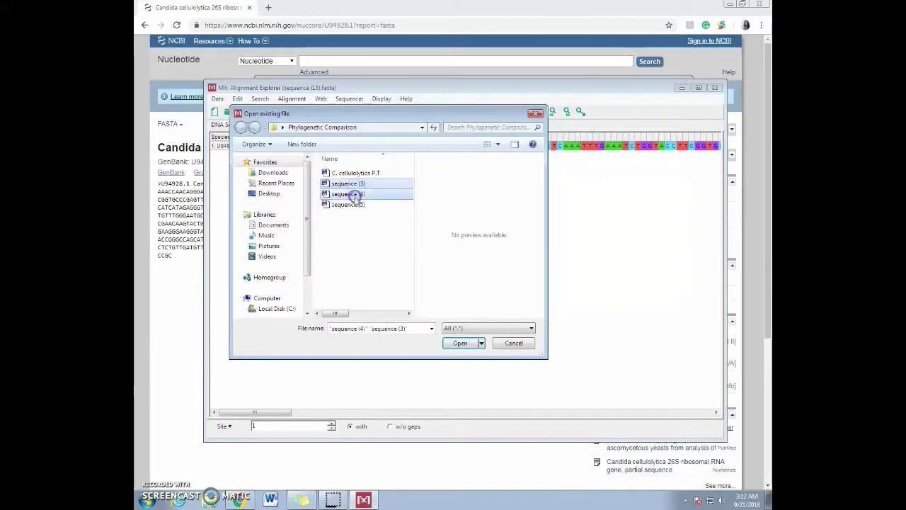
ctrl+click(348, 205)
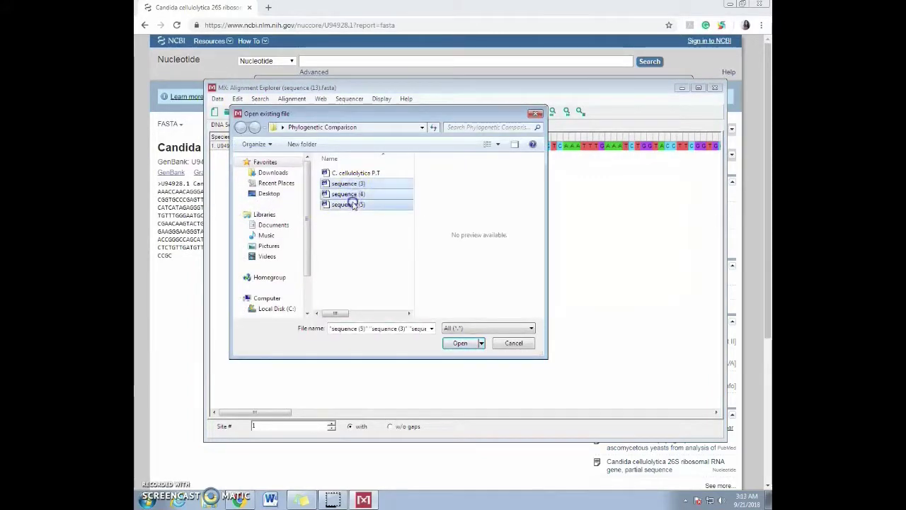
click(461, 343)
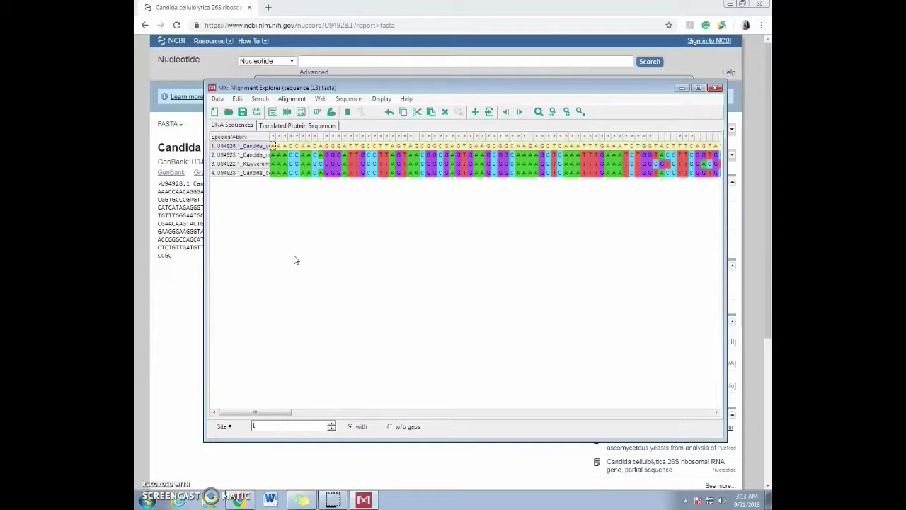
- Compare individual bases across the loaded DNA sequences at several sites near the start of the alignment
click(318, 153)
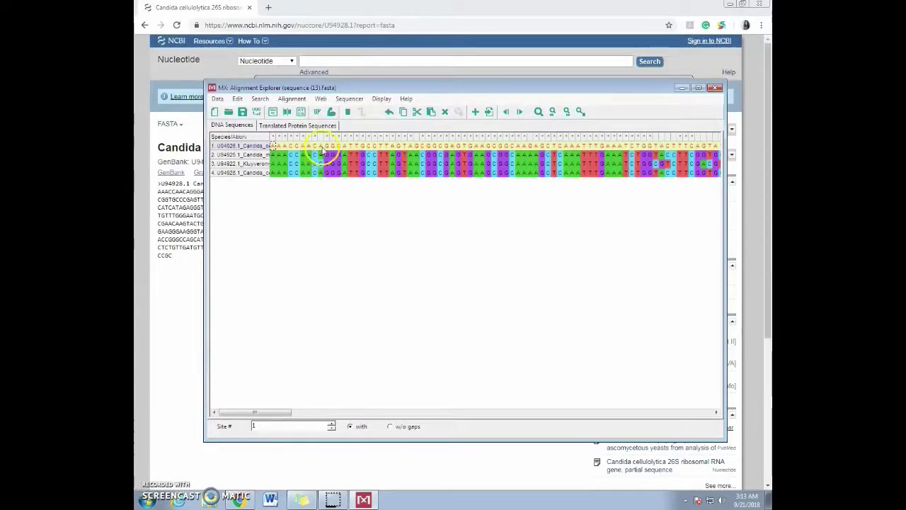
click(309, 154)
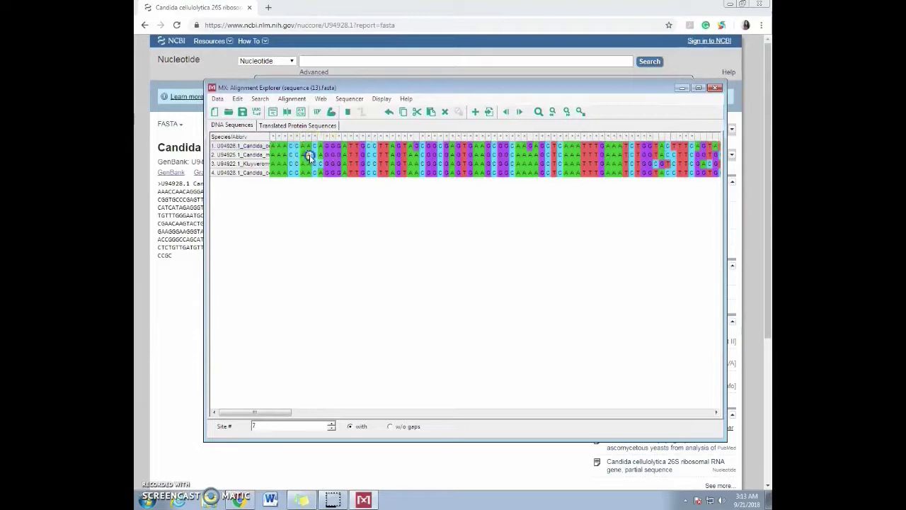
click(322, 154)
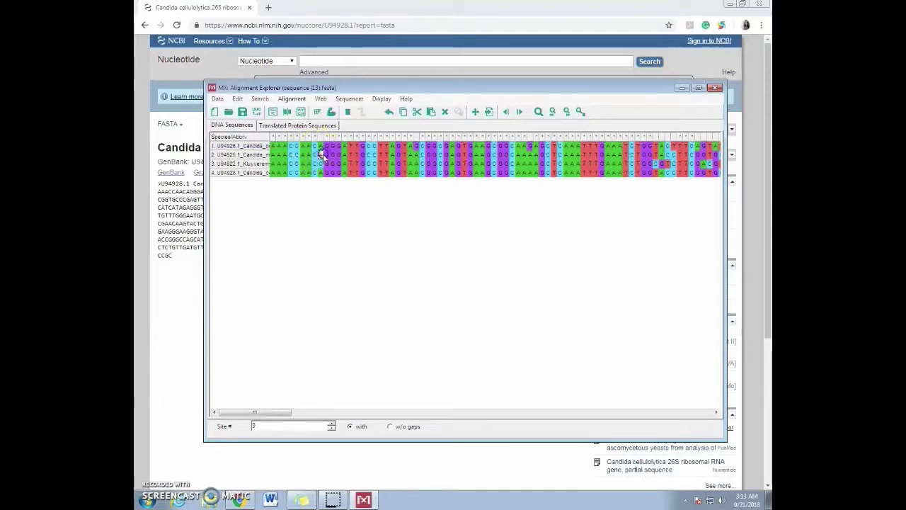
click(417, 154)
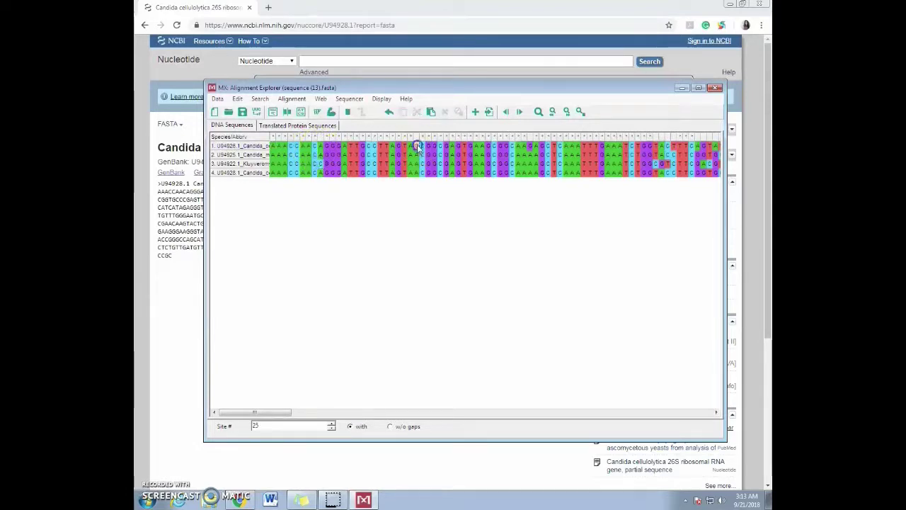
click(419, 172)
click(411, 226)
click(406, 237)
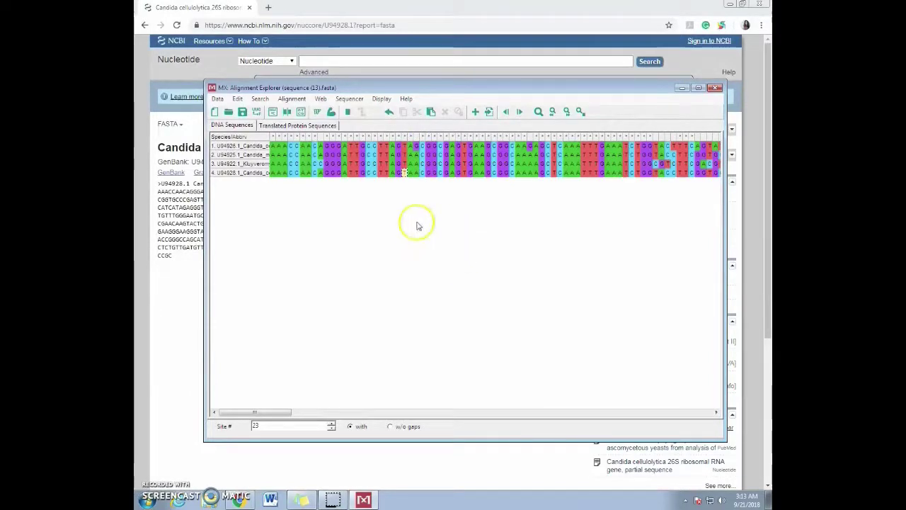
click(376, 156)
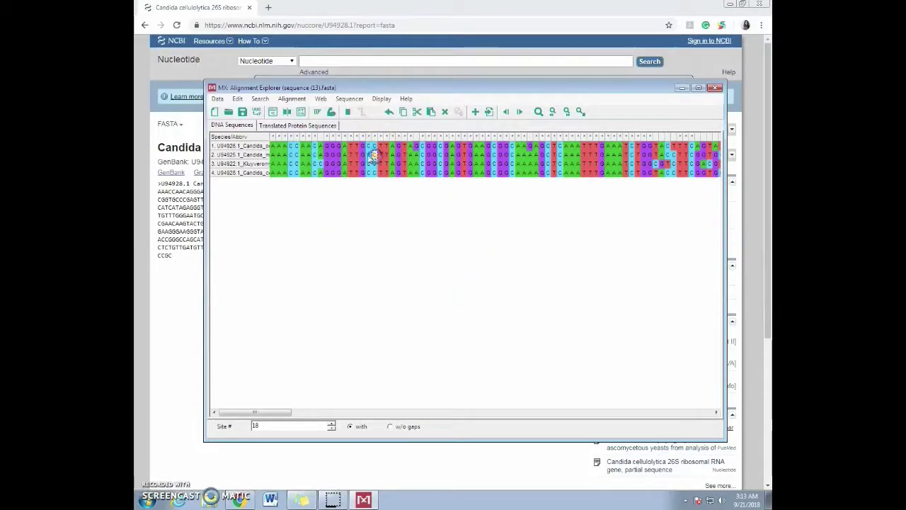
click(357, 156)
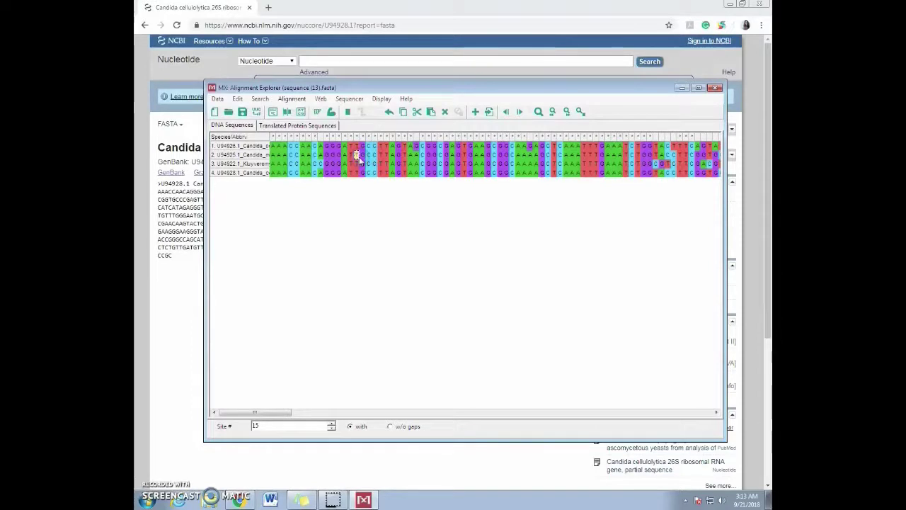
click(346, 155)
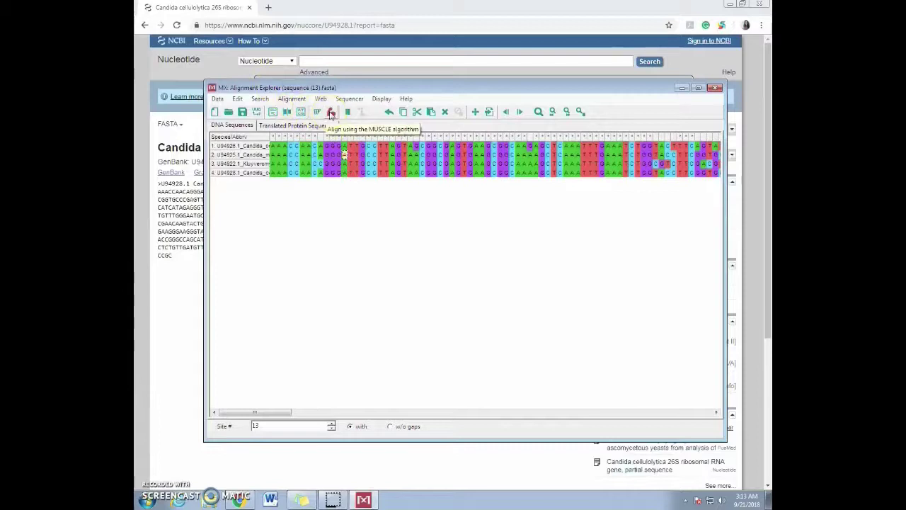
- Align all four loaded DNA sequences with MUSCLE, keeping the gap open penalty of -400 and the UPGMA cluster methods
click(263, 176)
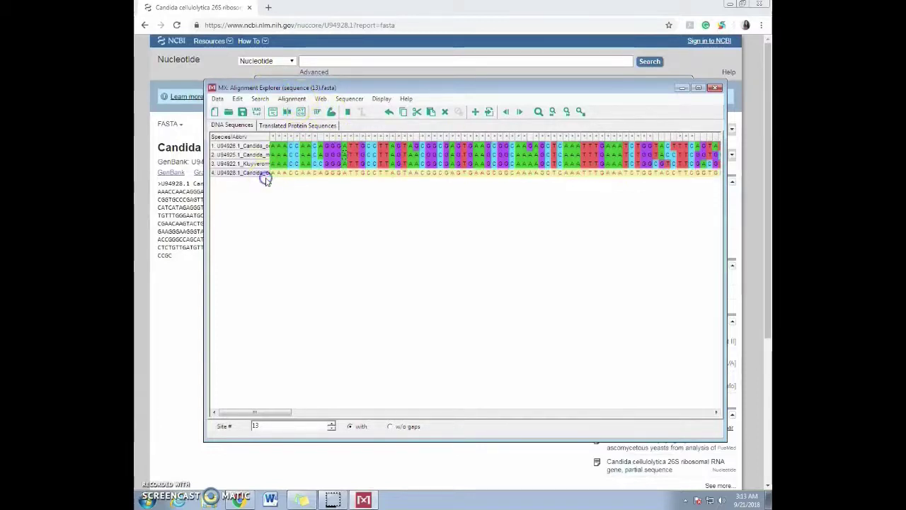
key(ctrl+a)
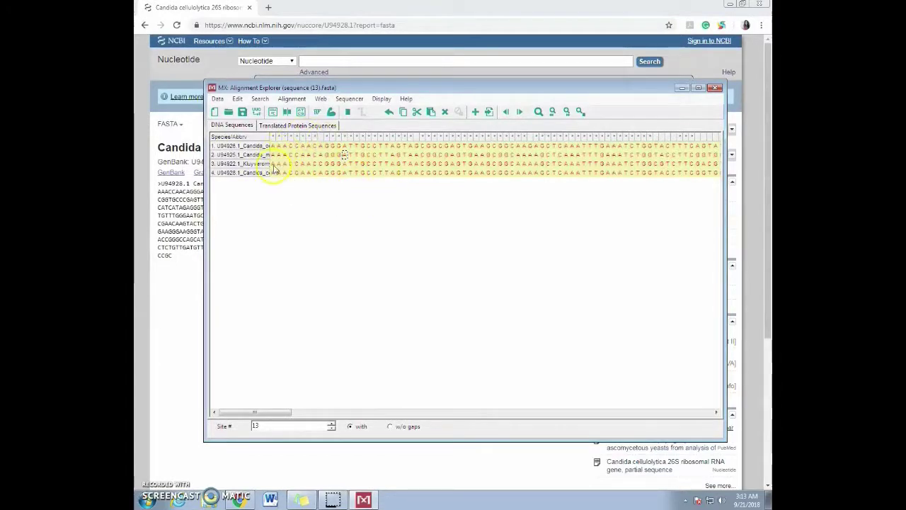
click(291, 99)
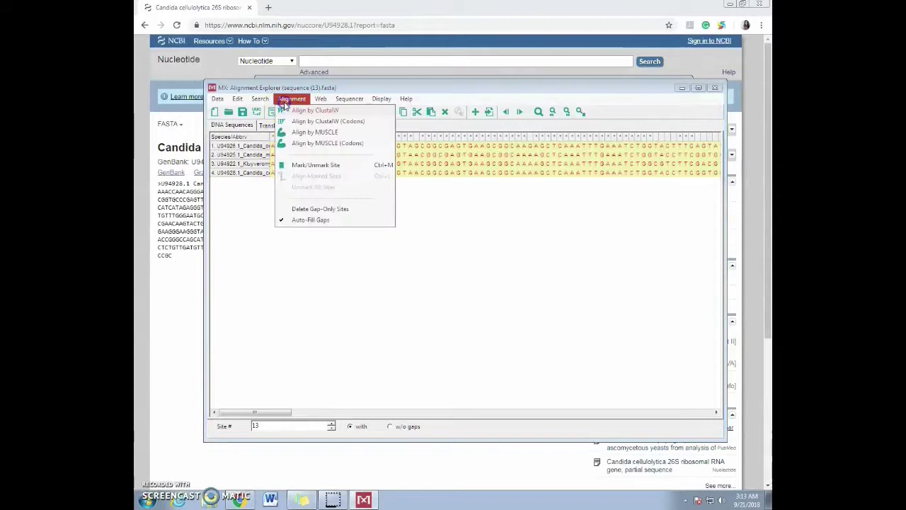
click(308, 133)
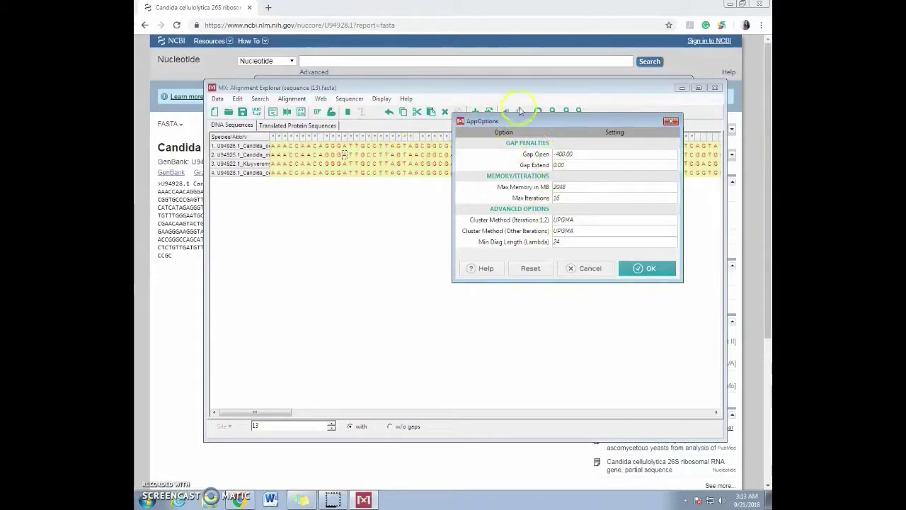
drag(533, 120, 393, 100)
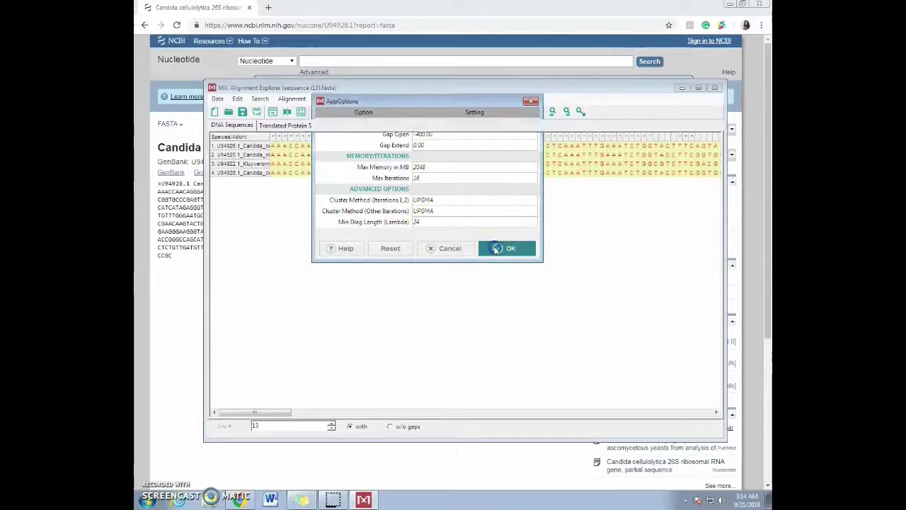
click(498, 249)
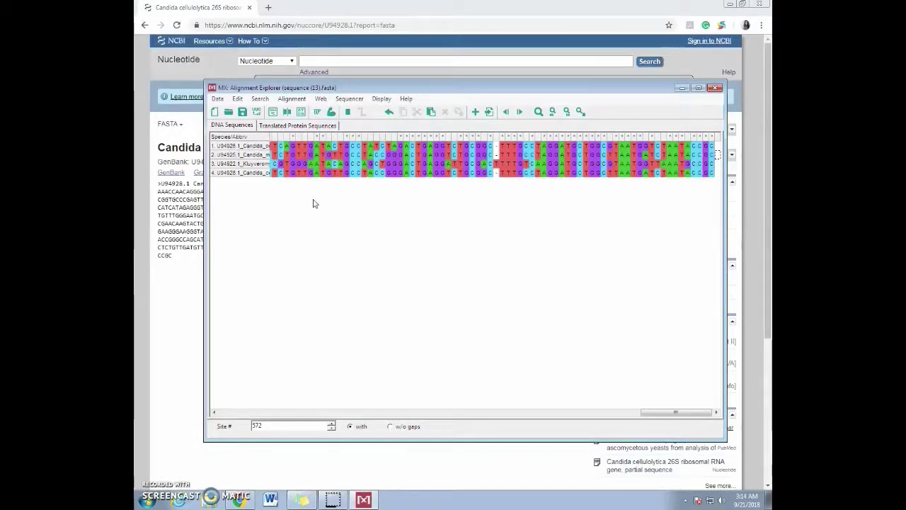
- Inspect alignment site 536 in each Candida sequence and compare it with the Kluyveromyces lactis sequence
click(496, 147)
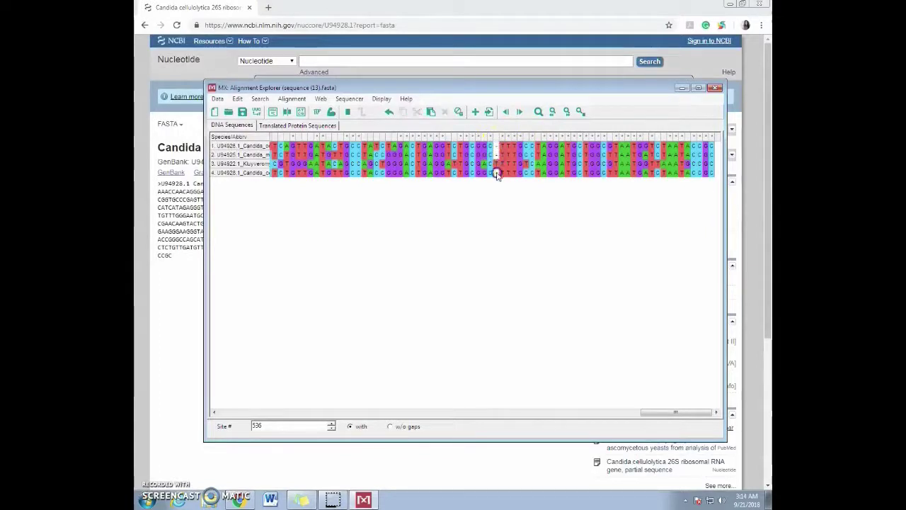
click(498, 147)
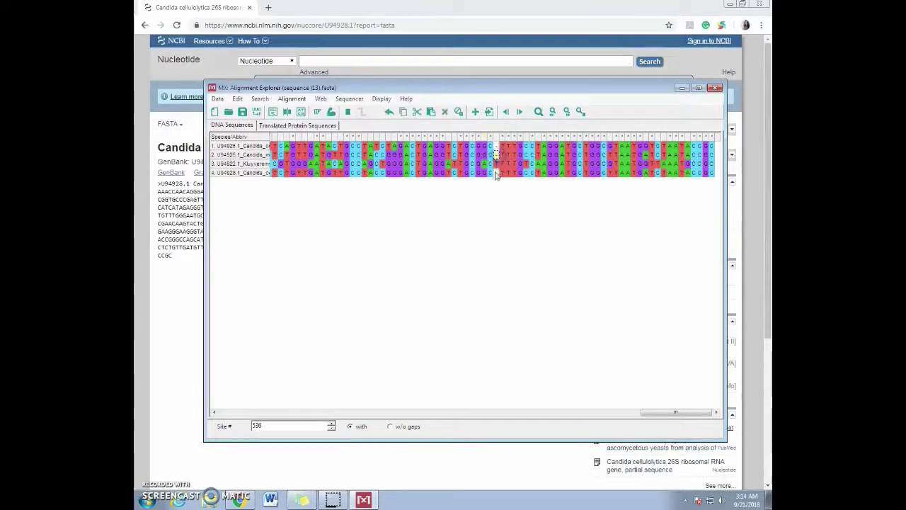
click(497, 155)
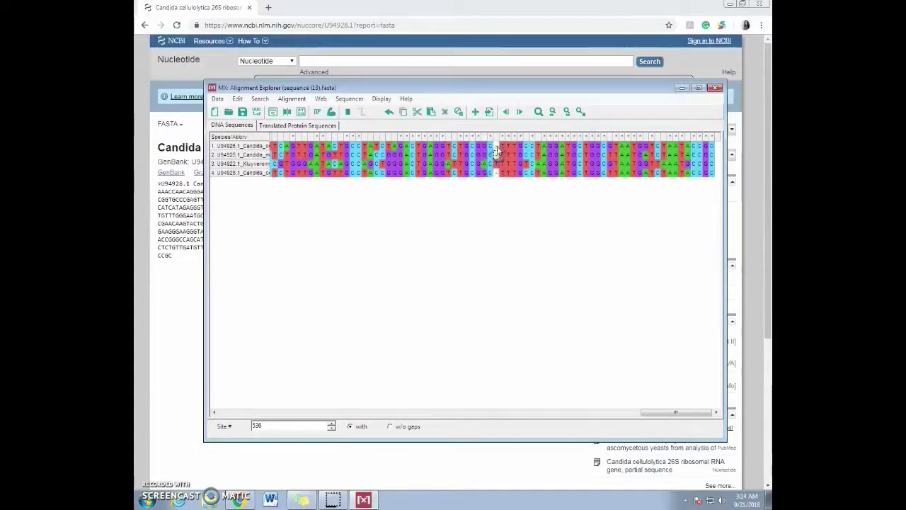
click(496, 172)
click(495, 147)
- Export the alignment in FASTA format to the Phylogenetic Comparison folder under the name "sequence for PTC"
click(217, 98)
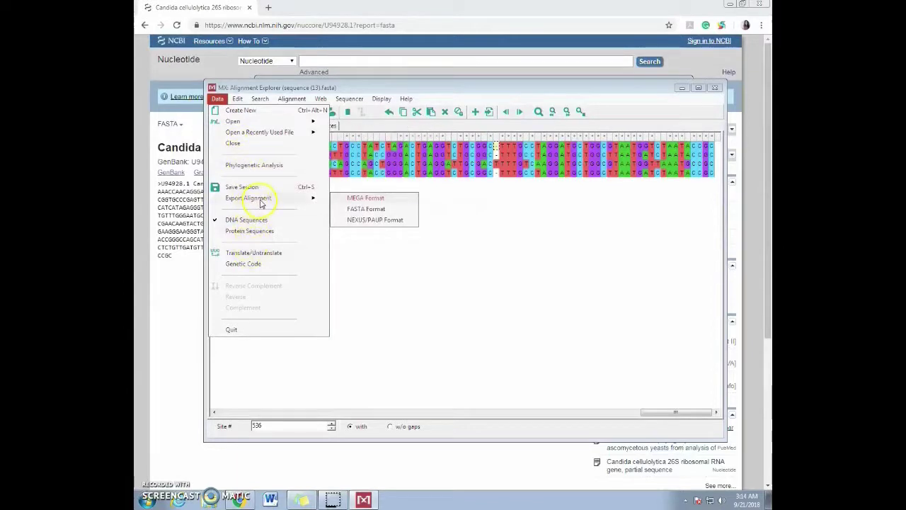
click(355, 210)
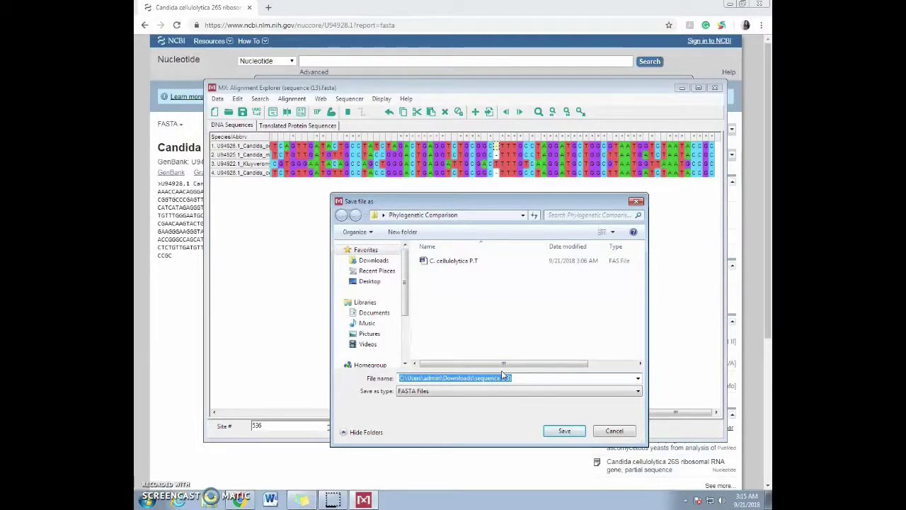
text(sequen)
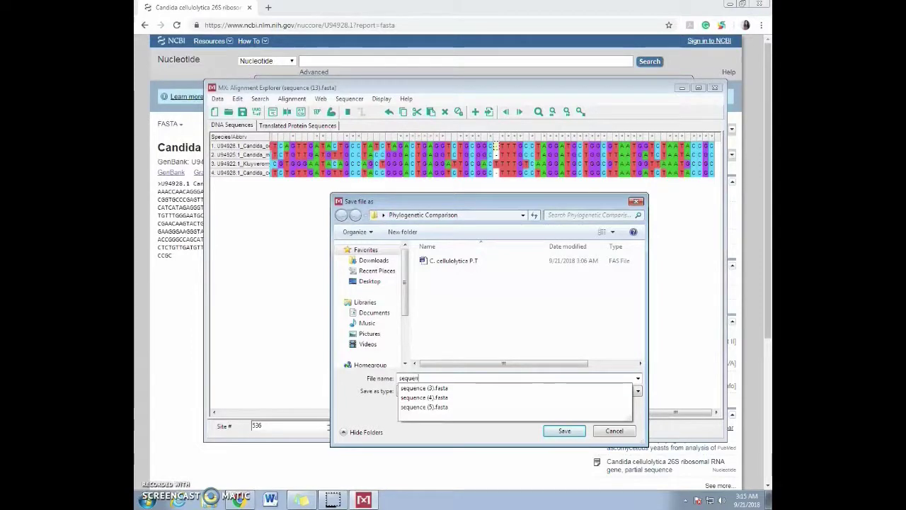
text(ce ()
text(or PT)
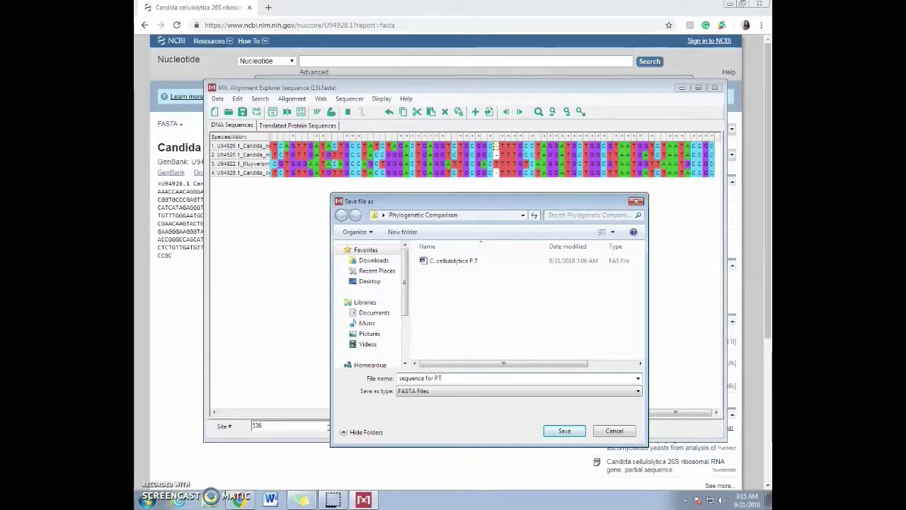
text(C)
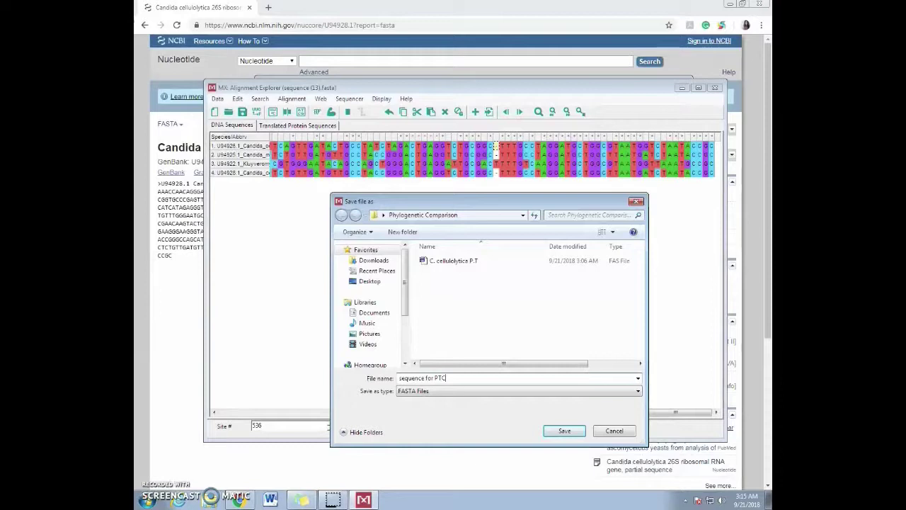
click(563, 431)
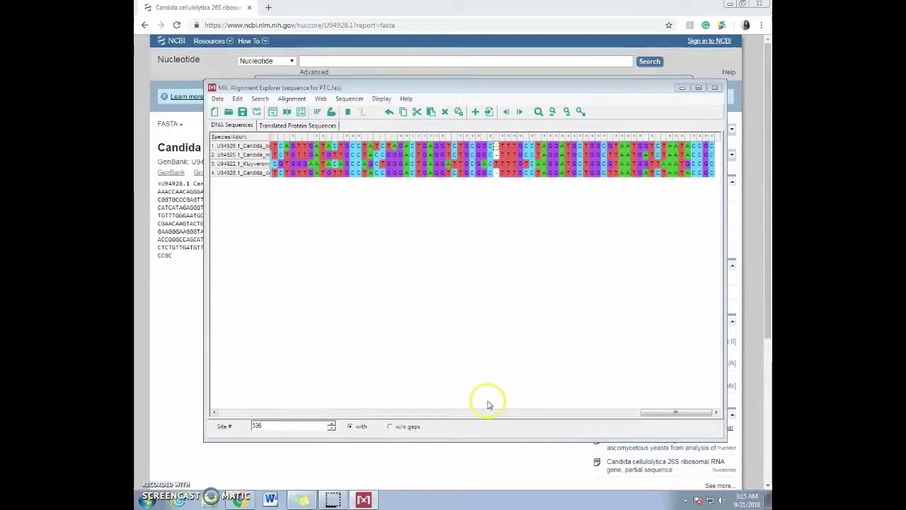
- Load "sequence for PTC" from the Phylogenetic Comparison folder for Neighbor-Joining tree construction, treating it as non-protein-coding nucleotide data
click(677, 93)
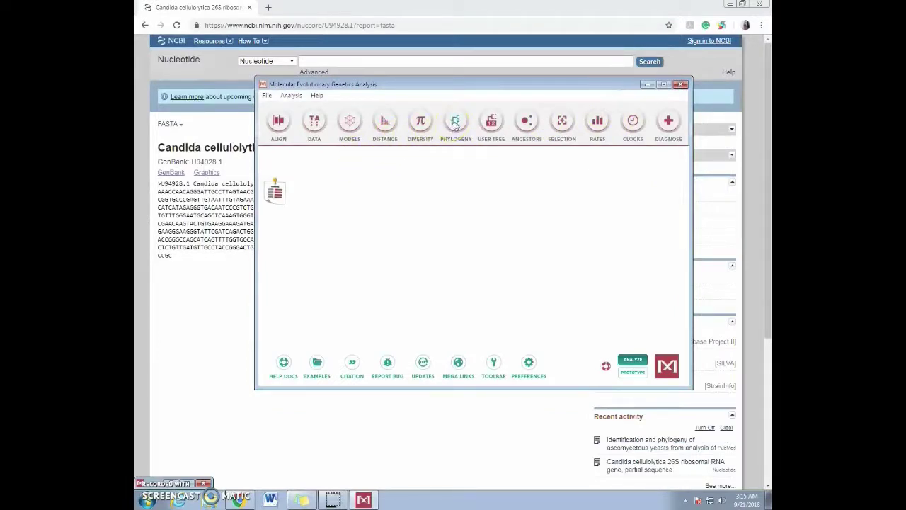
click(456, 123)
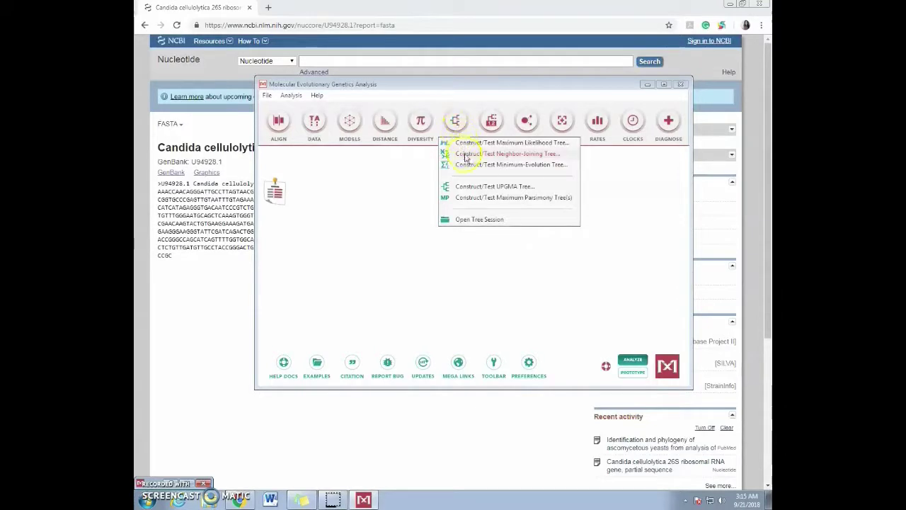
click(465, 155)
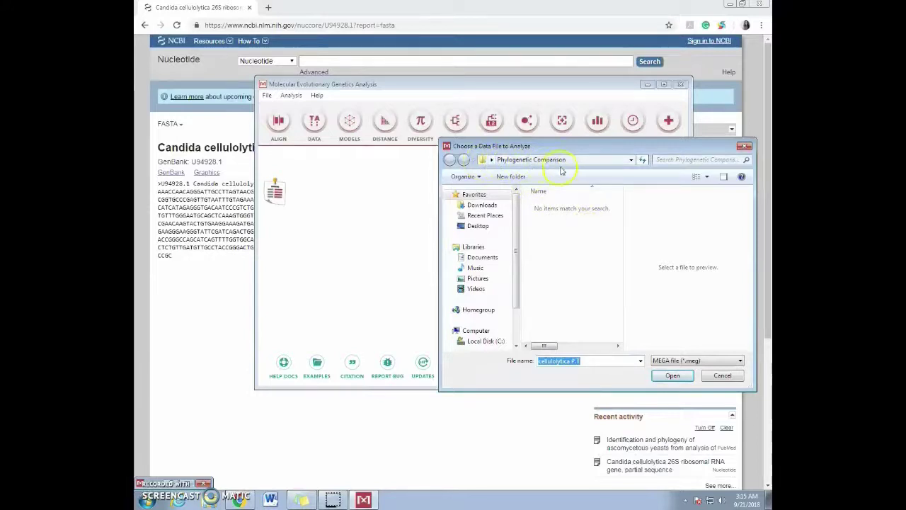
click(685, 360)
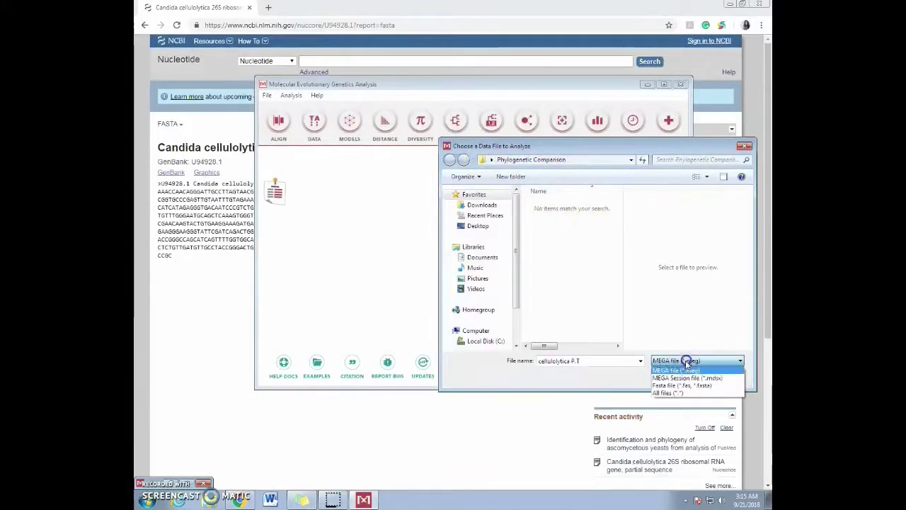
click(678, 393)
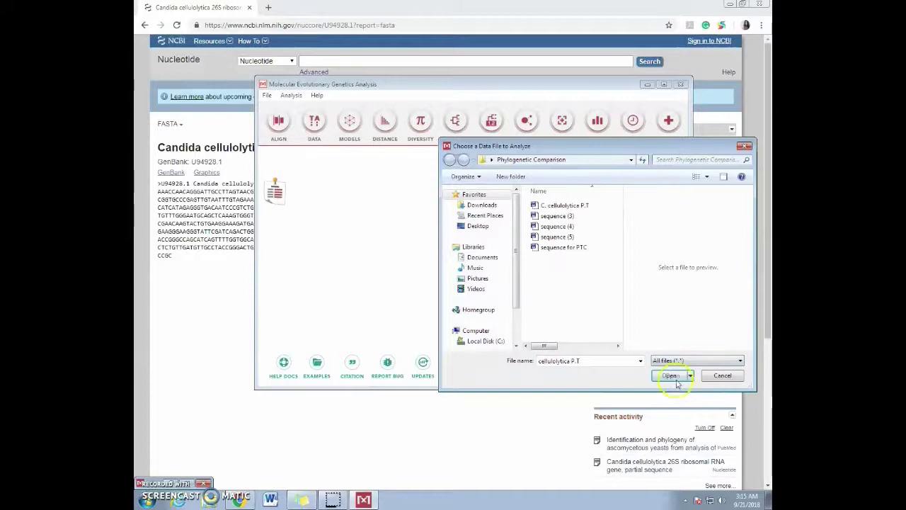
click(579, 248)
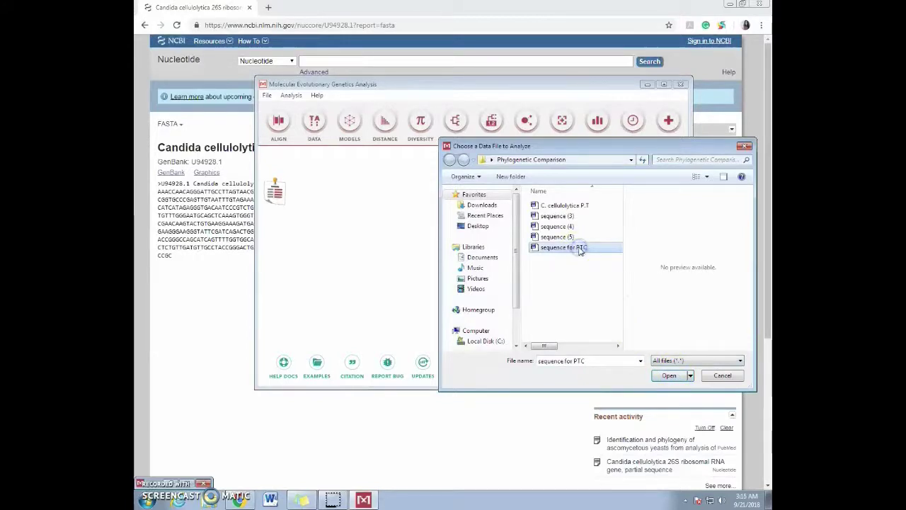
click(666, 377)
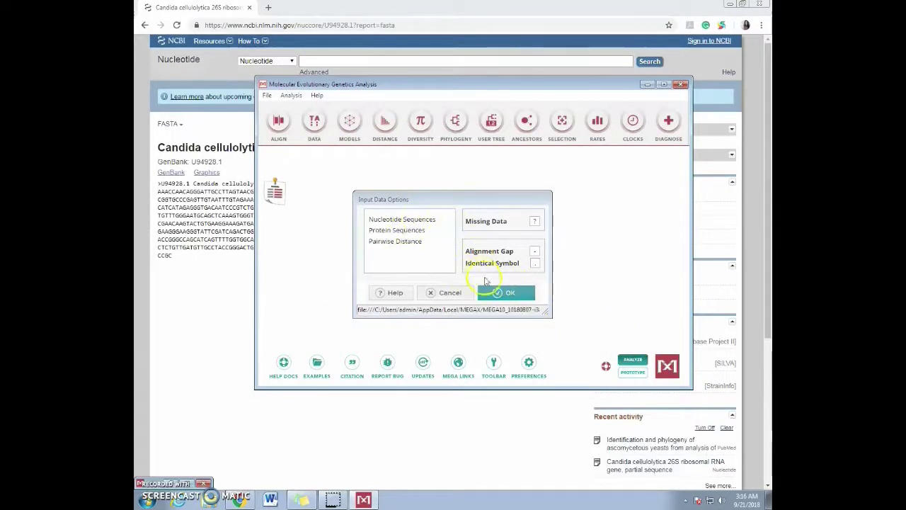
click(498, 296)
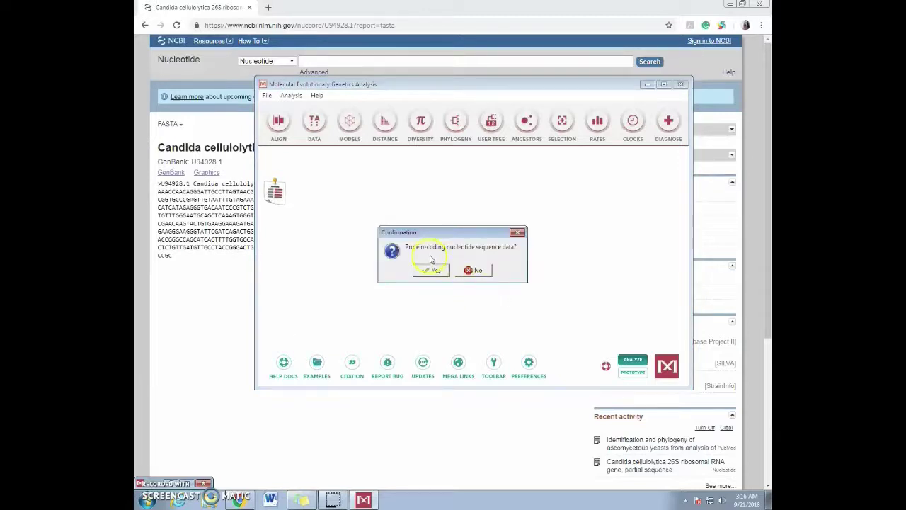
click(475, 271)
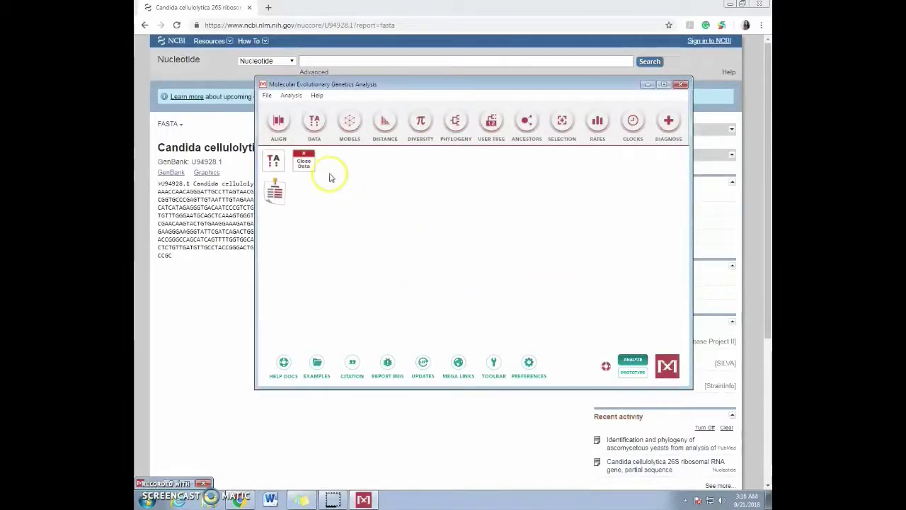
- View the loaded sequences in the Sequence Data Explorer and return to the main MEGA window
click(281, 167)
drag(616, 132, 380, 128)
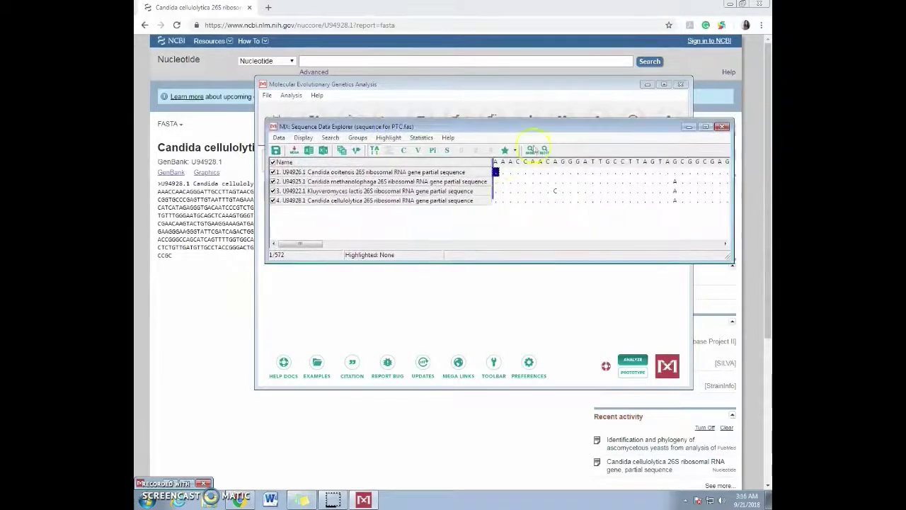
click(423, 290)
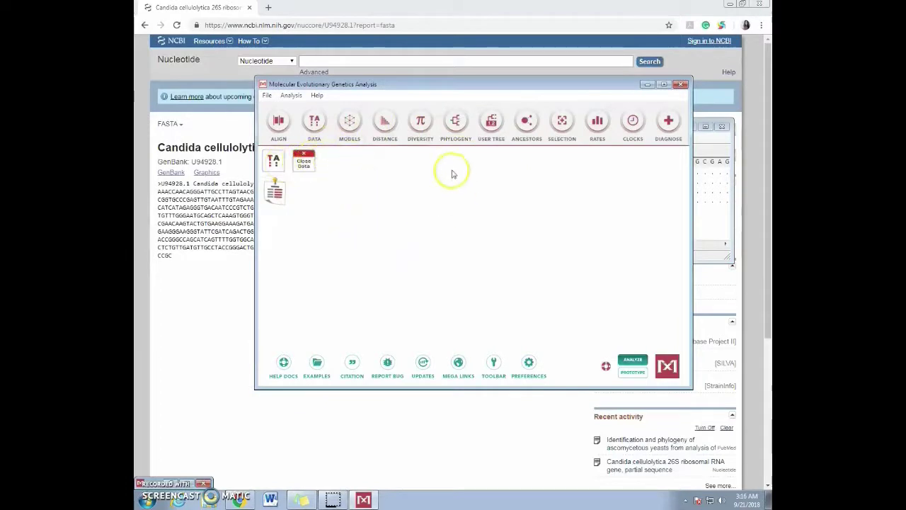
- Construct a Neighbor-Joining tree from the active data using Maximum Composite Likelihood and no phylogeny test, and maximize the Tree Explorer
click(458, 124)
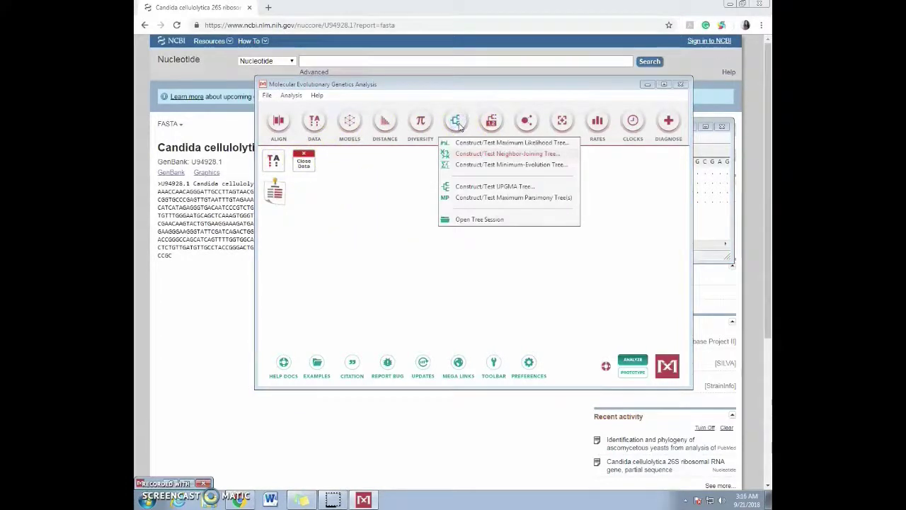
click(476, 155)
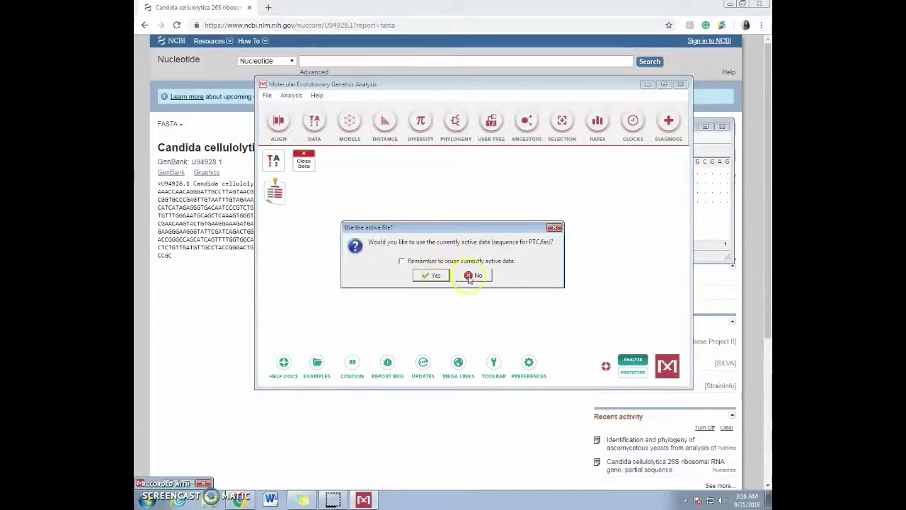
click(439, 276)
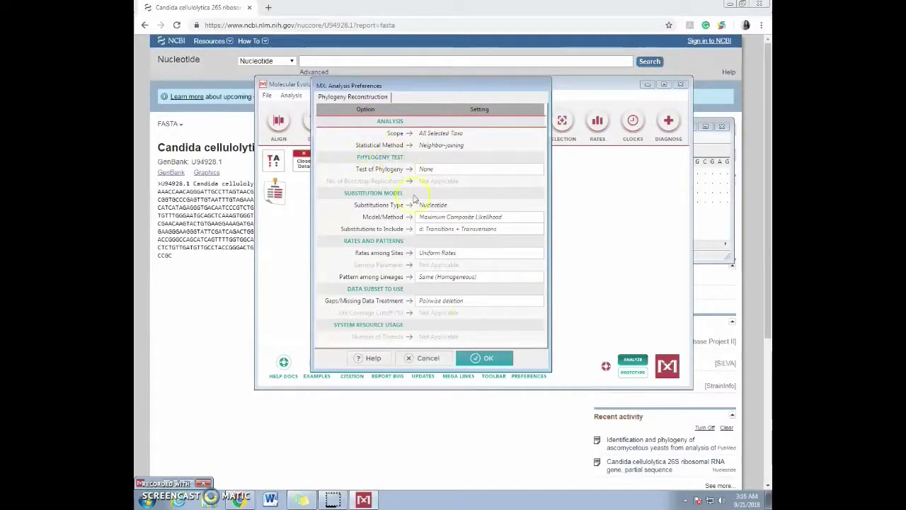
click(486, 360)
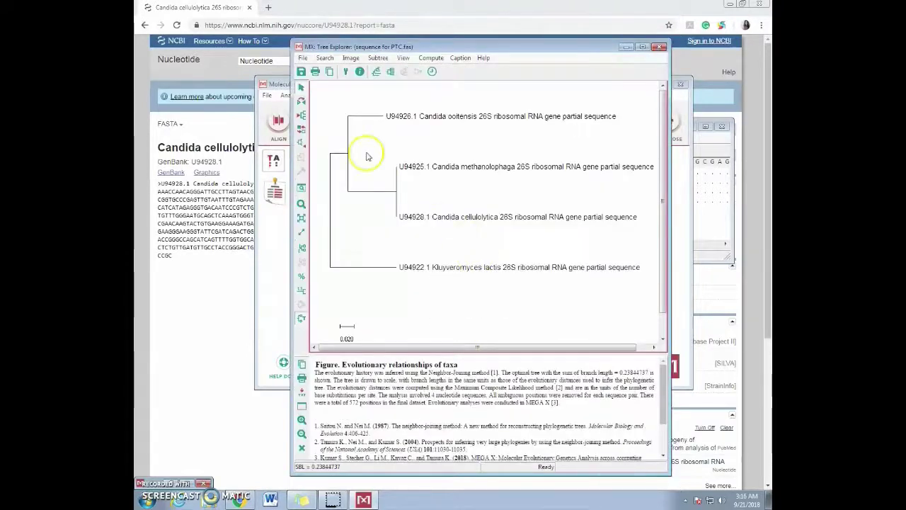
click(644, 47)
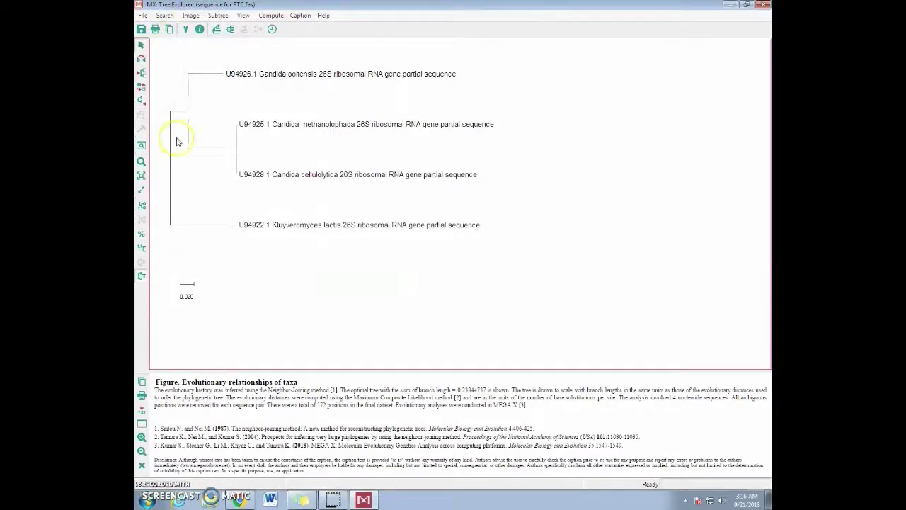